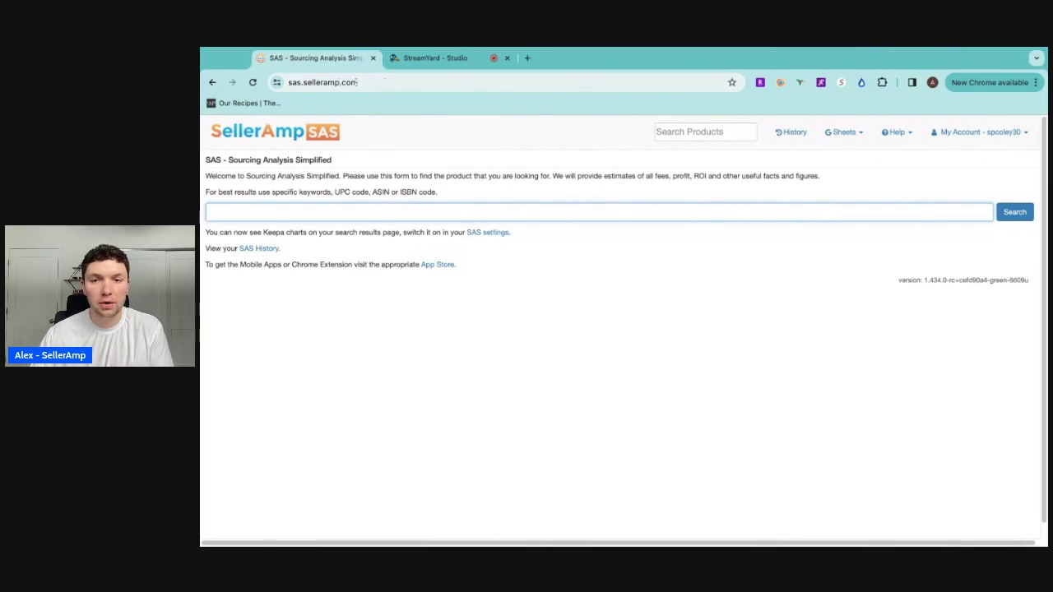
# Go to the Google Sheets setup page and create the new export sheet SAS Buy Sheet - 8
pyautogui.click(859, 136)
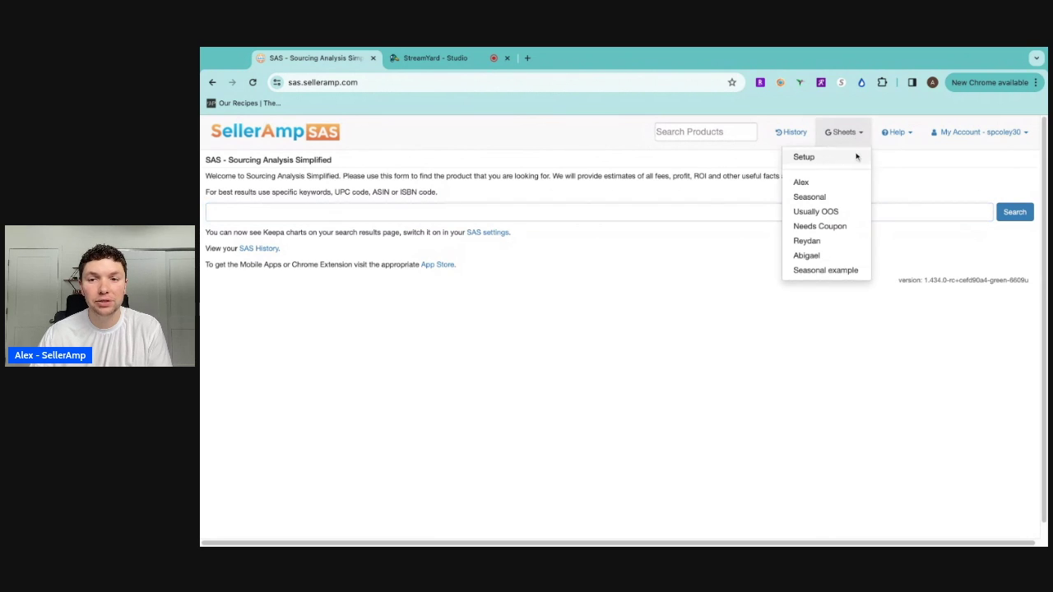
pyautogui.click(803, 158)
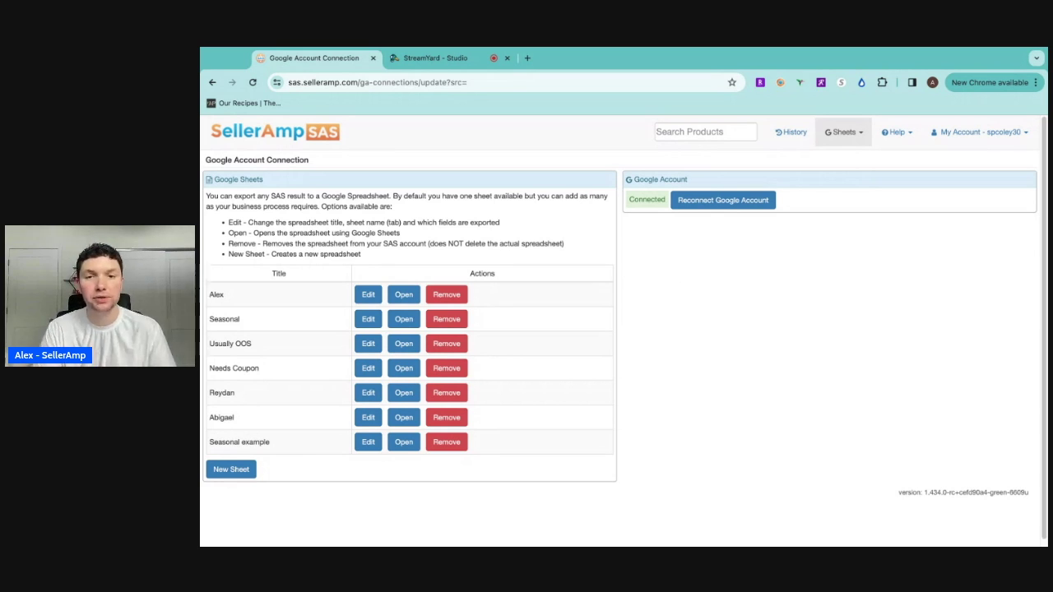
pyautogui.click(233, 470)
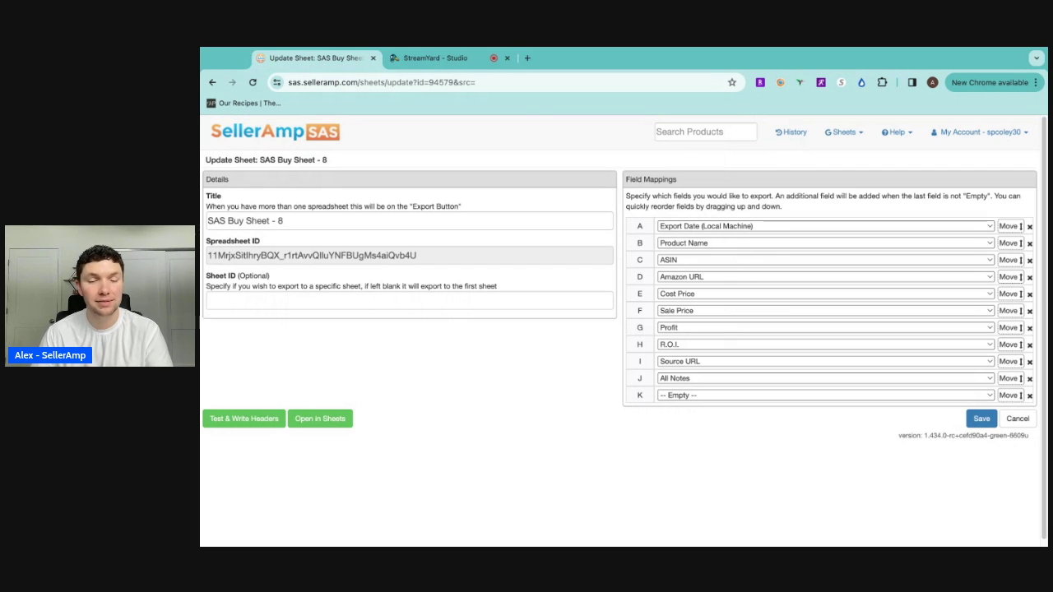
# Replace the title SAS Buy Sheet - 8 with 'Alex'
pyautogui.tripleClick(246, 220)
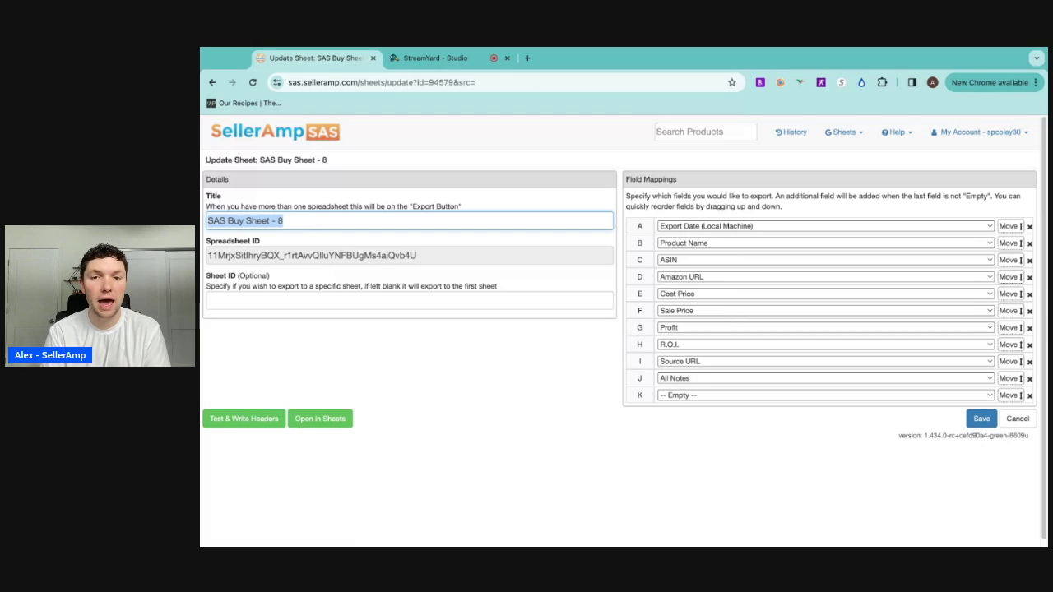
pyautogui.write('Alex')
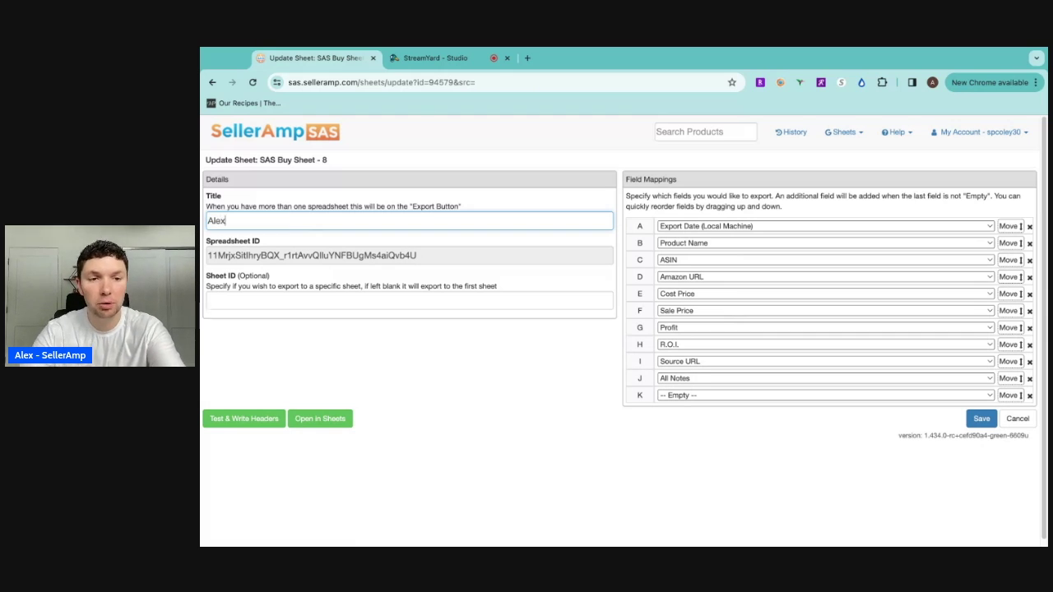
pyautogui.click(482, 141)
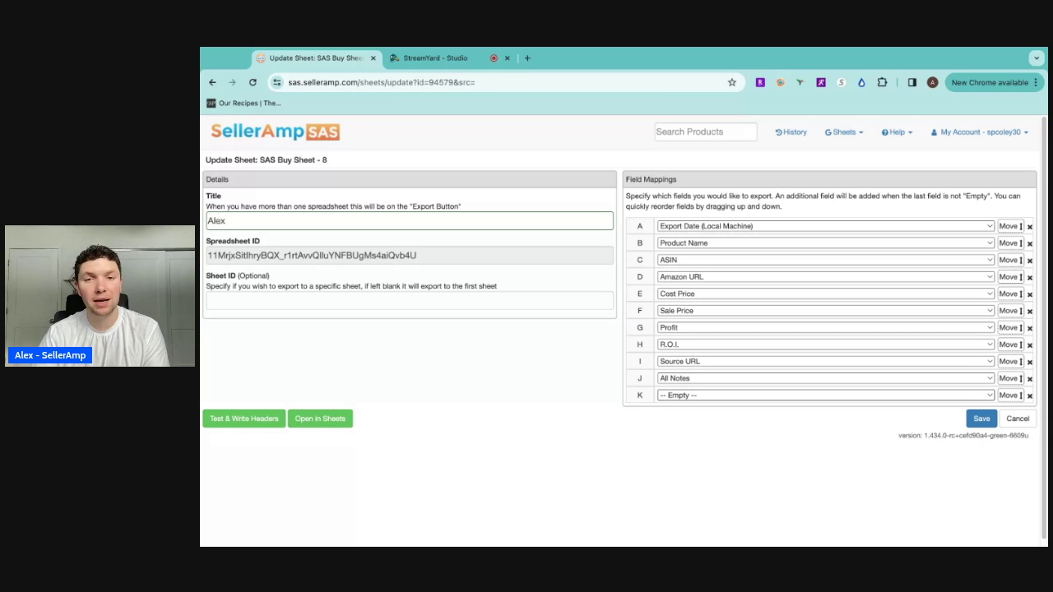
pyautogui.click(825, 395)
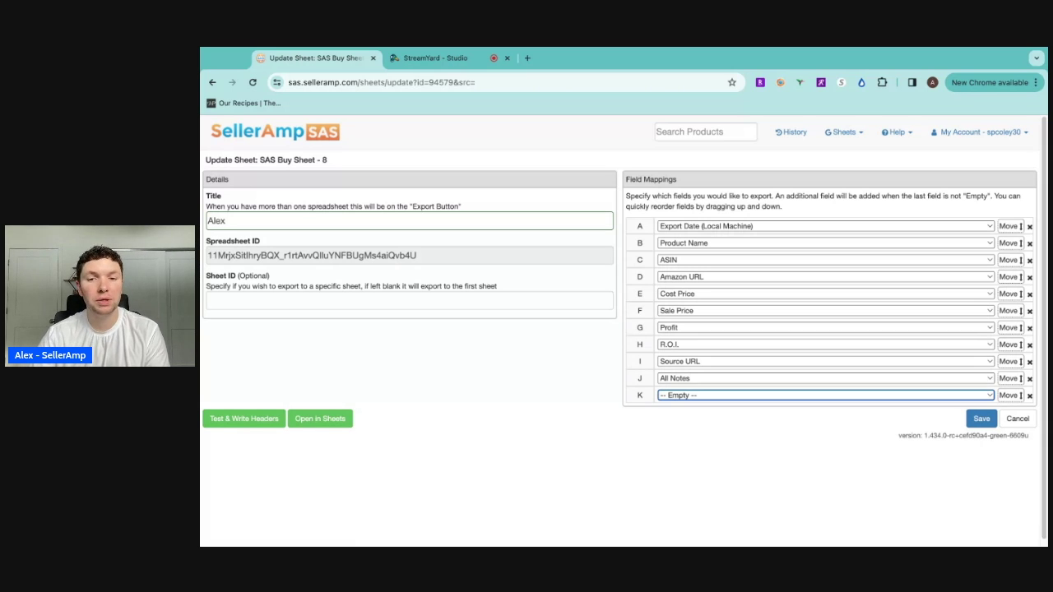
# Write the mapped headers, Export Date through All Notes, into the linked Google spreadsheet
pyautogui.click(594, 388)
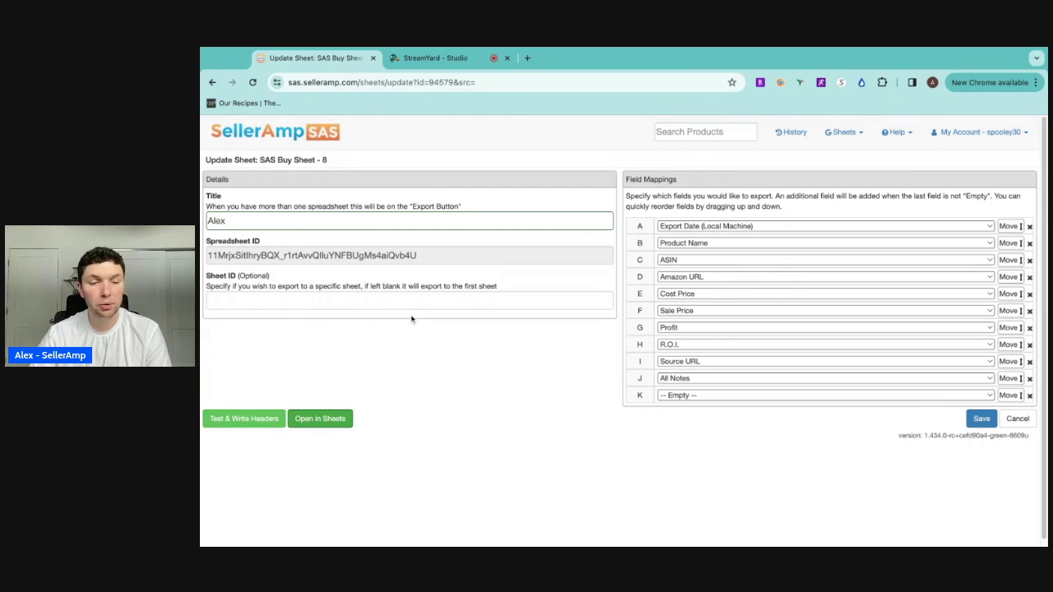
pyautogui.click(243, 425)
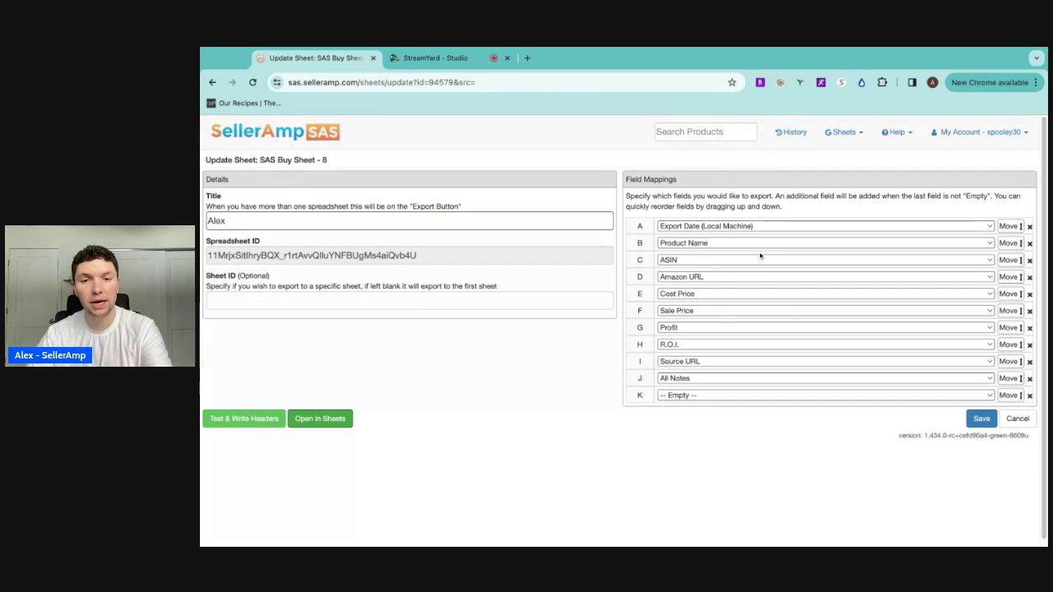
pyautogui.click(317, 424)
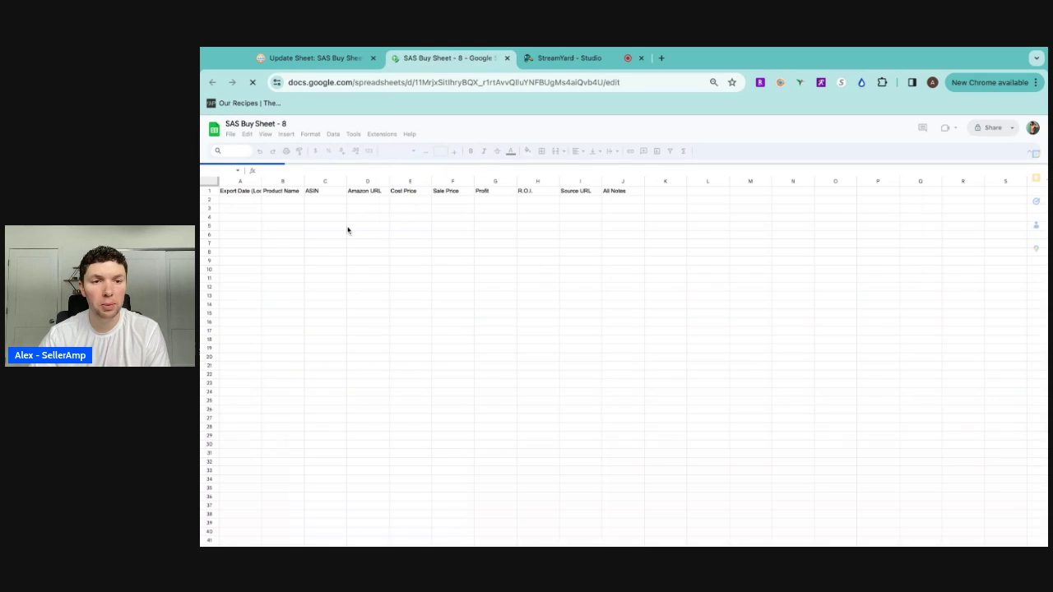
# Rename the Google spreadsheet to 'Alex'
pyautogui.click(265, 123)
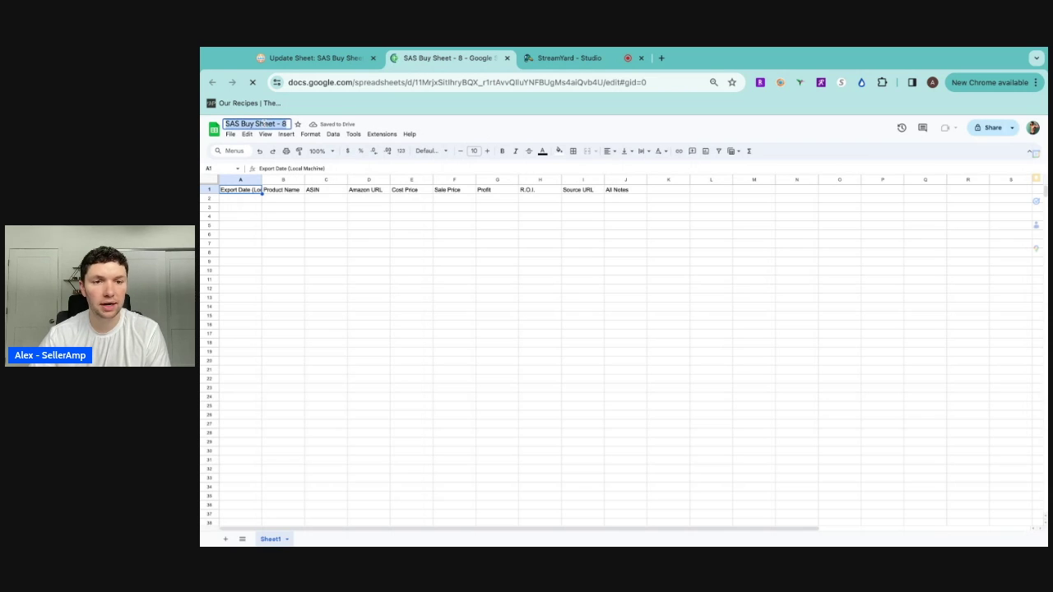
pyautogui.write('Alex')
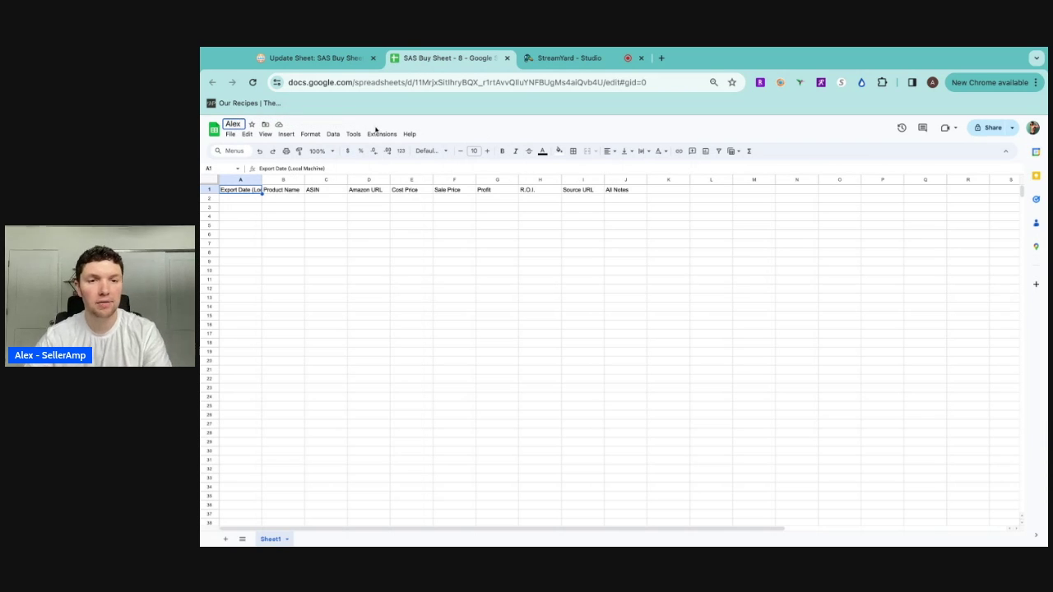
pyautogui.press('Return')
# Check the 'Alex' title in the SellerAmp sheet settings, then go back to the spreadsheet
pyautogui.click(325, 57)
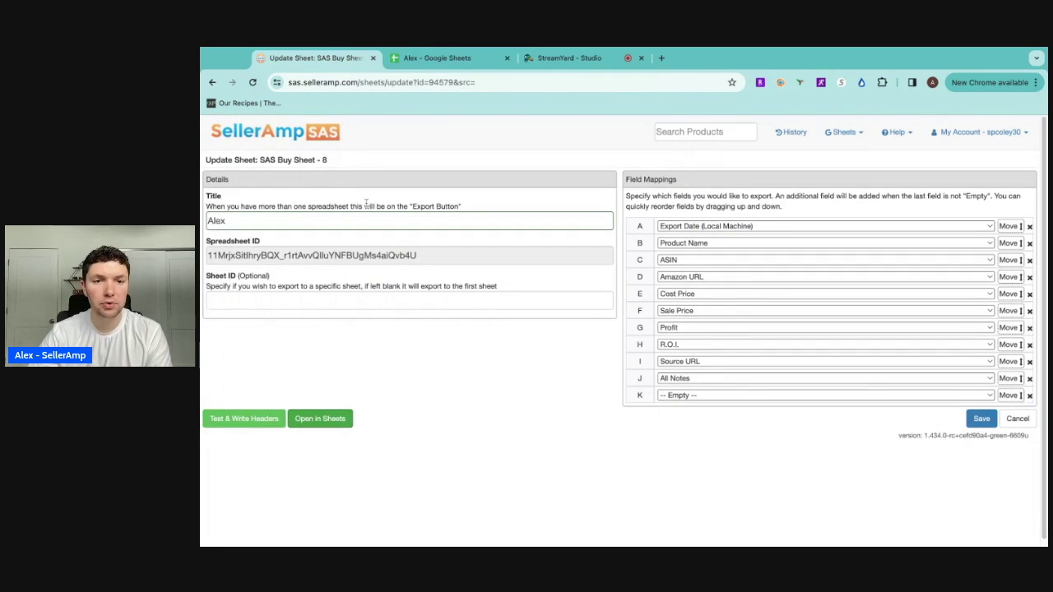
pyautogui.doubleClick(242, 221)
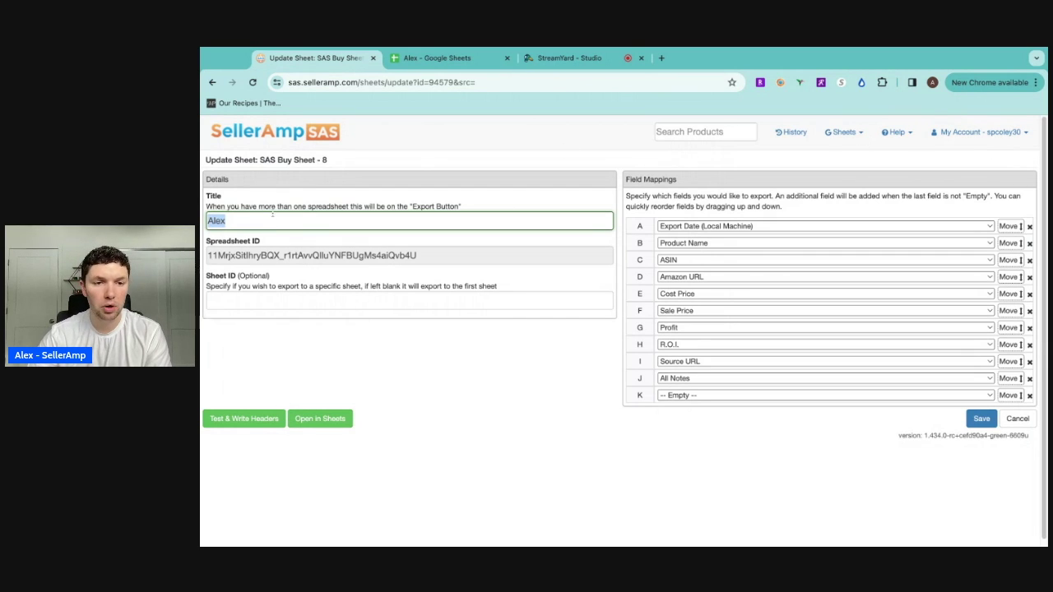
pyautogui.click(459, 142)
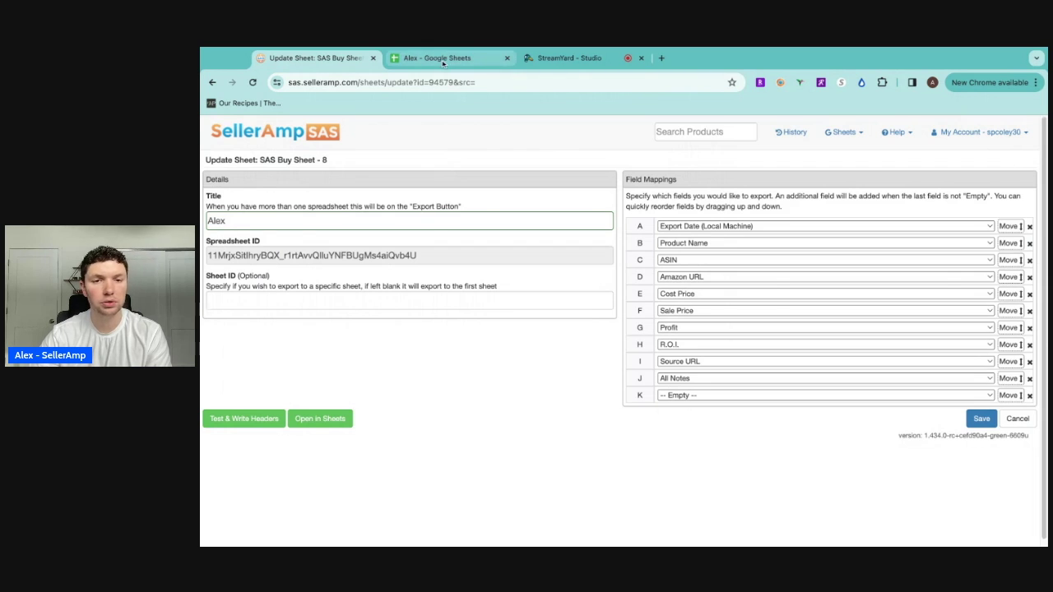
pyautogui.click(443, 59)
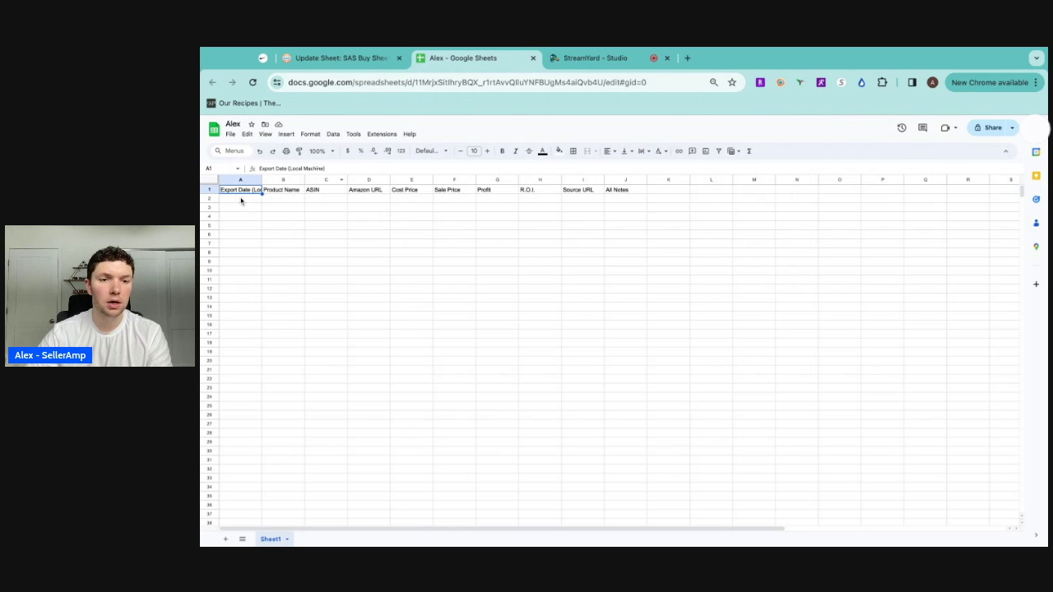
# Widen column A to fit its header and select the header rows across columns A to J
pyautogui.moveTo(261, 179); pyautogui.dragTo(294, 180)
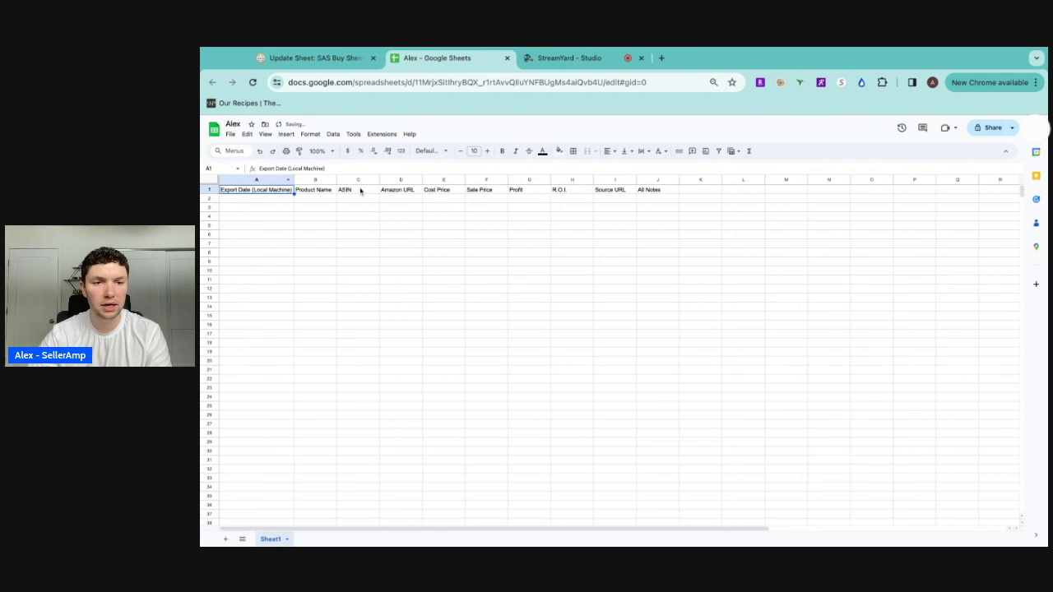
pyautogui.click(253, 202)
pyautogui.hotkey('shift', 'Right')
pyautogui.hotkey('shift', 'Right')
pyautogui.hotkey('shift', 'Right')
pyautogui.hotkey('shift', 'Right')
pyautogui.hotkey('shift', 'Right')
pyautogui.hotkey('shift', 'Right')
pyautogui.hotkey('shift', 'Right')
pyautogui.hotkey('shift', 'Right')
pyautogui.hotkey('shift', 'Right')
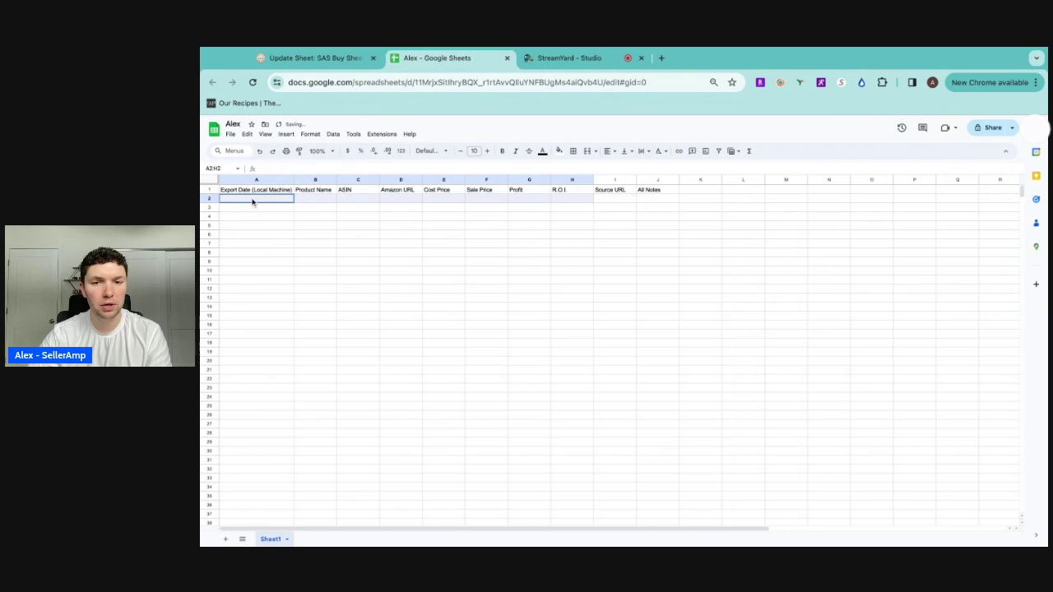
pyautogui.hotkey('shift', 'Up')
pyautogui.click(404, 208)
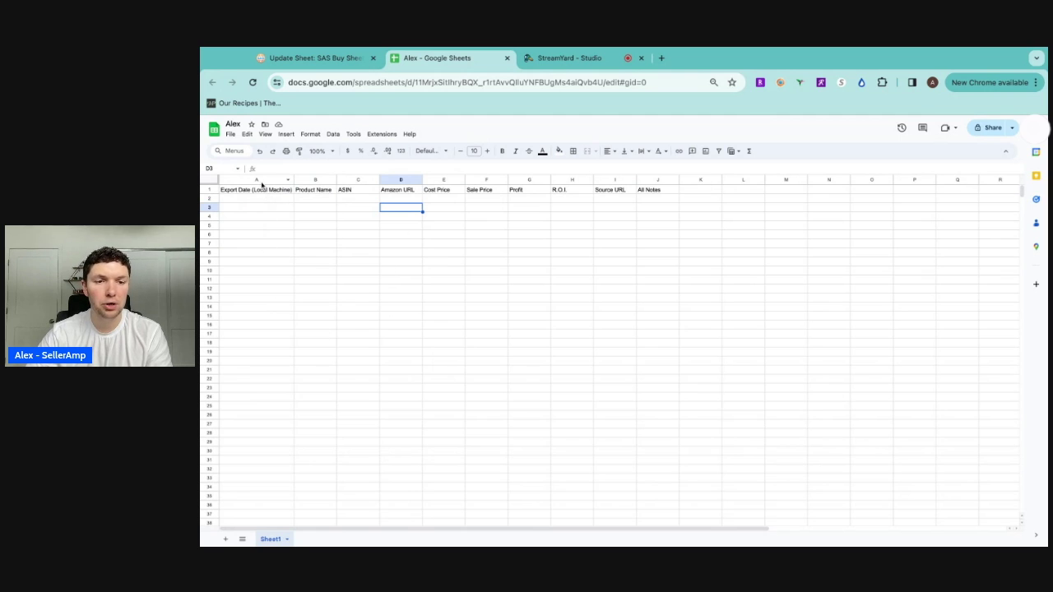
# Freeze the header row and scroll to confirm it stays in place
pyautogui.moveTo(211, 184); pyautogui.dragTo(212, 194)
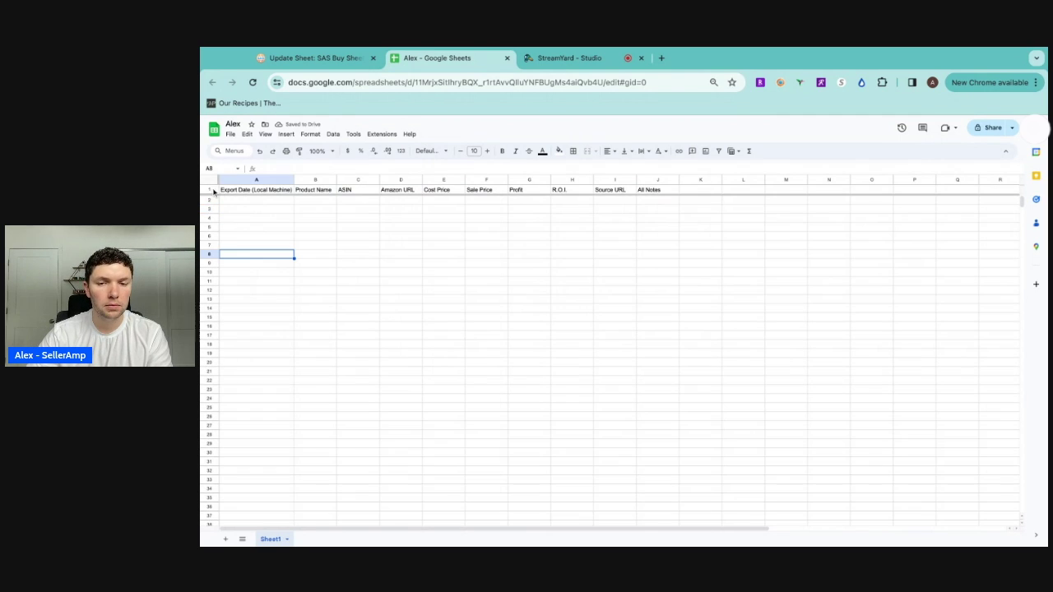
pyautogui.scroll(-4, 309, 229)
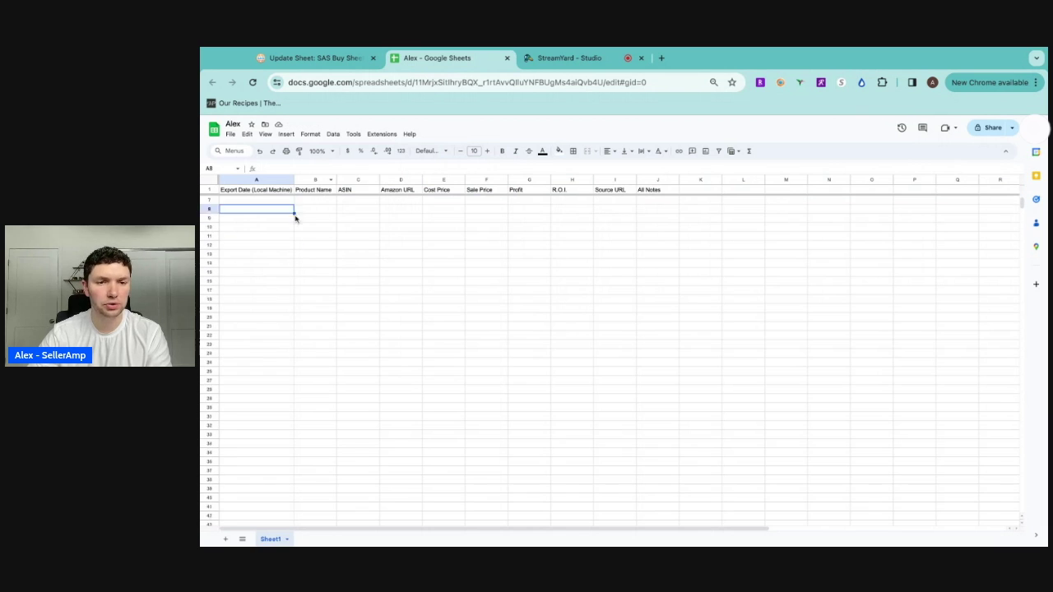
pyautogui.scroll(-3, 279, 321)
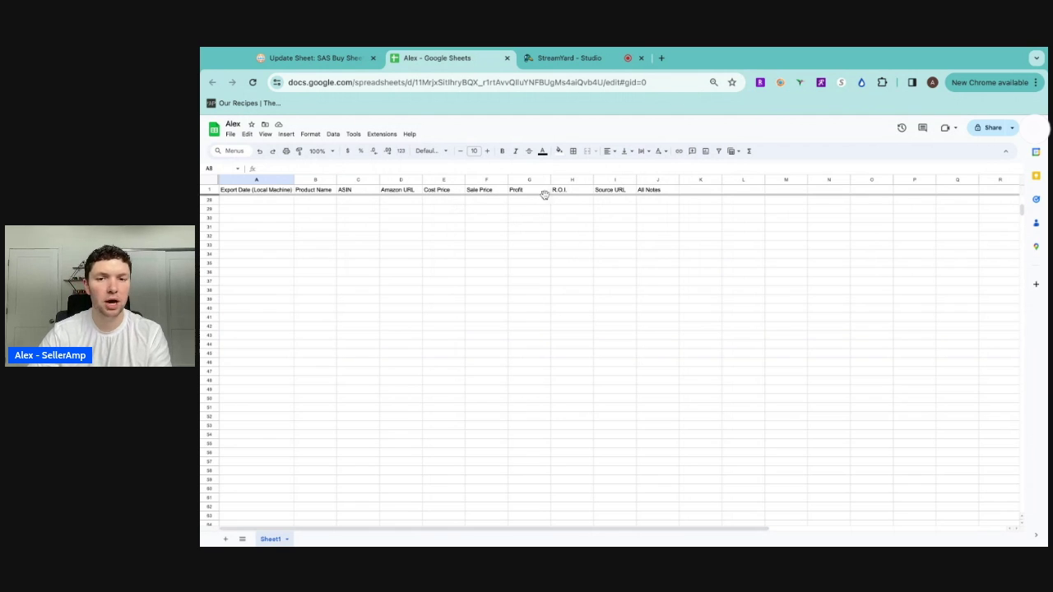
pyautogui.scroll(10, 432, 239)
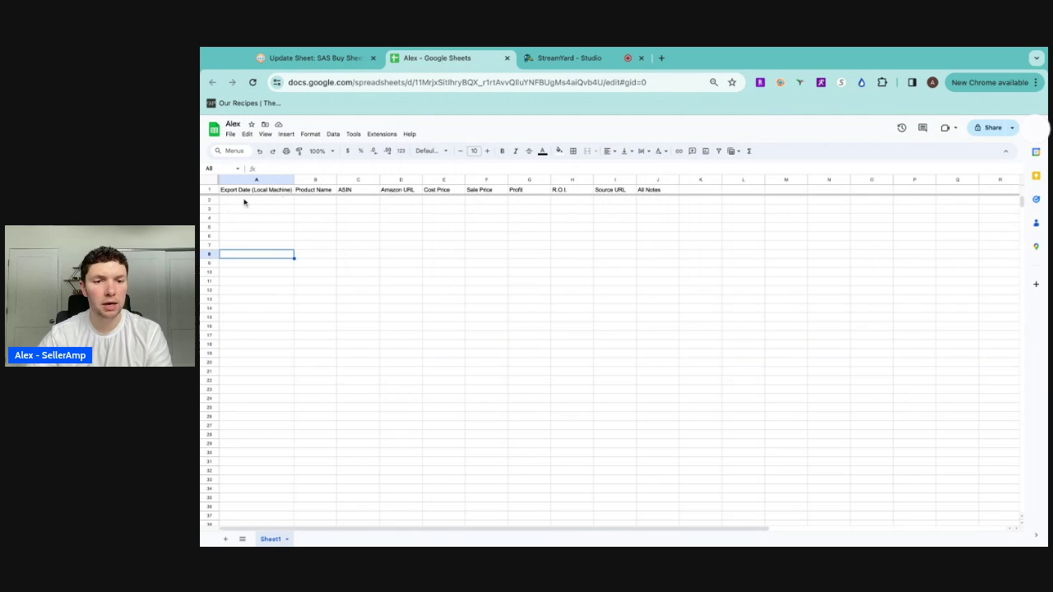
pyautogui.scroll(-6, 327, 250)
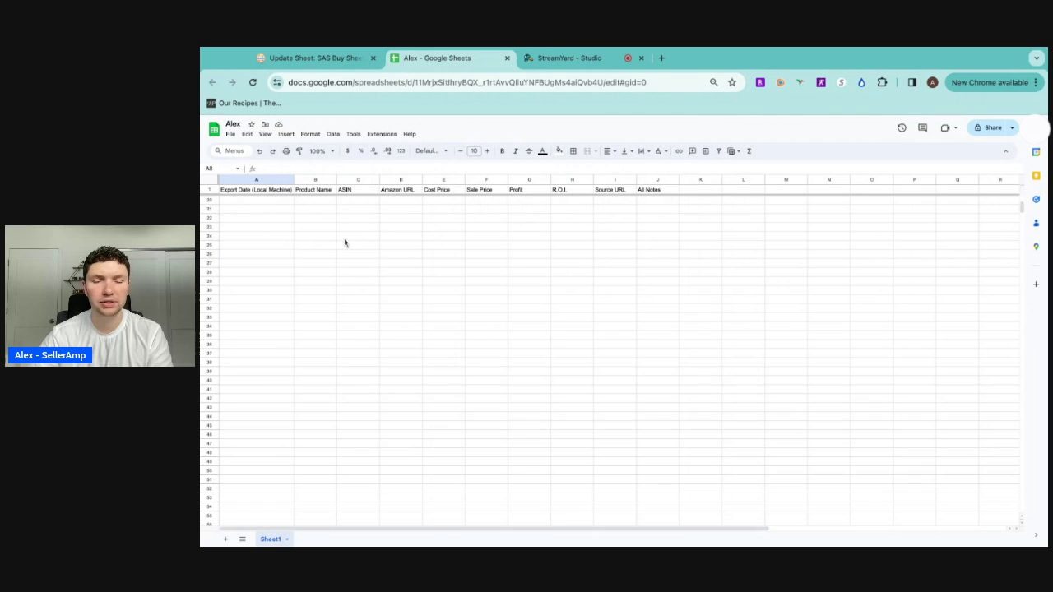
pyautogui.scroll(6, 352, 238)
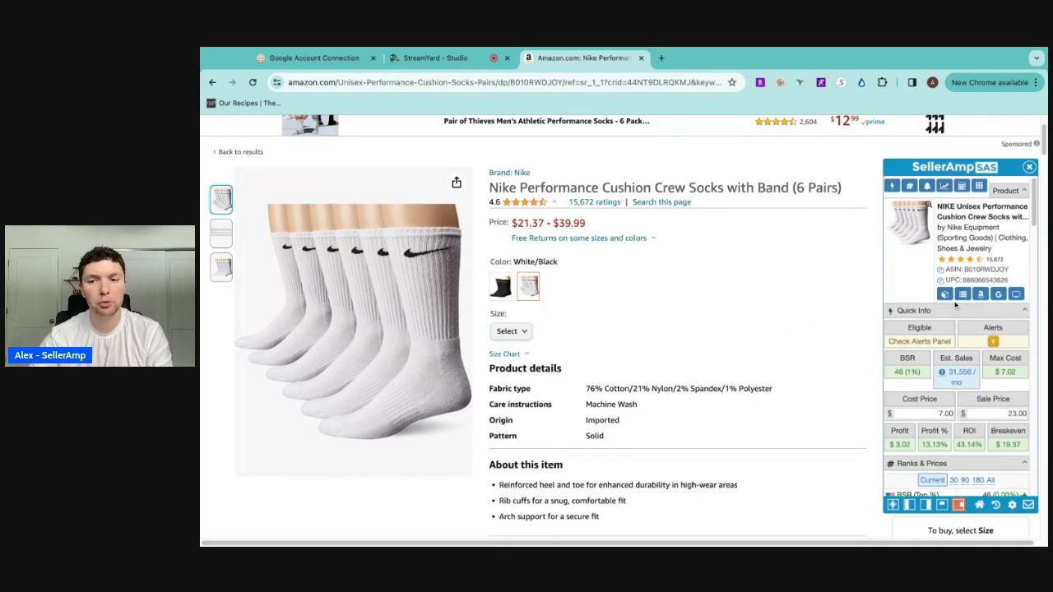
# Find the Google Sheets section of the SellerAmp panel and show the seven connected export sheets, with Alex first
pyautogui.scroll(-8, 956, 297)
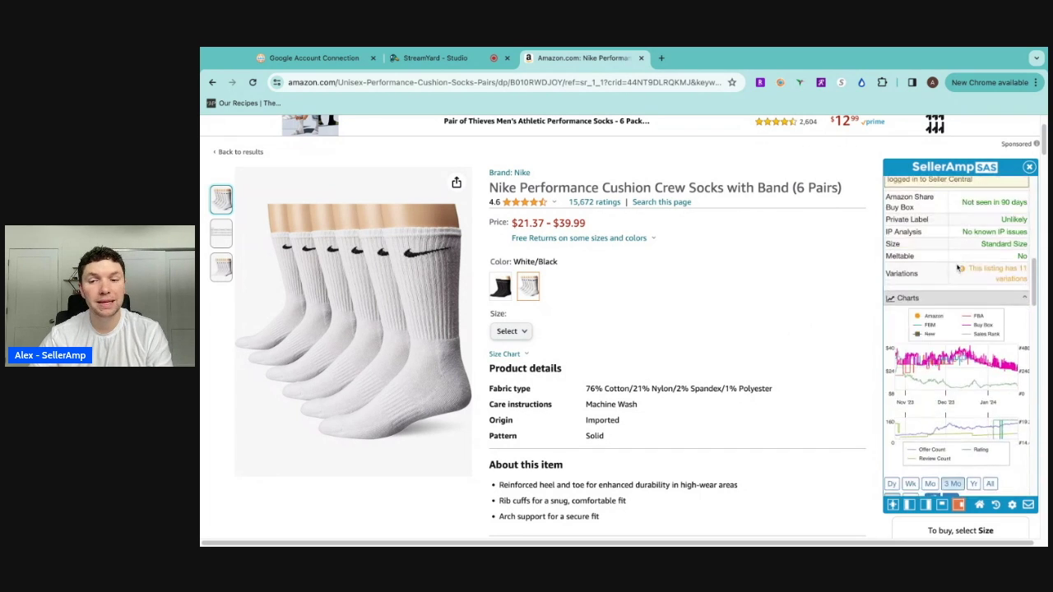
pyautogui.scroll(-15, 959, 268)
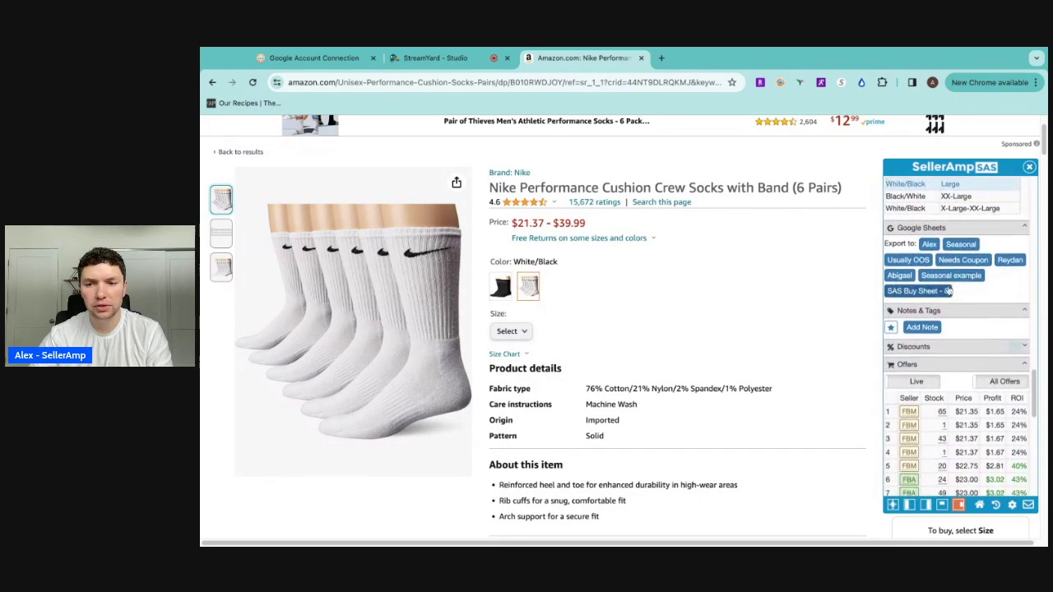
pyautogui.scroll(-2, 949, 291)
pyautogui.scroll(3, 949, 247)
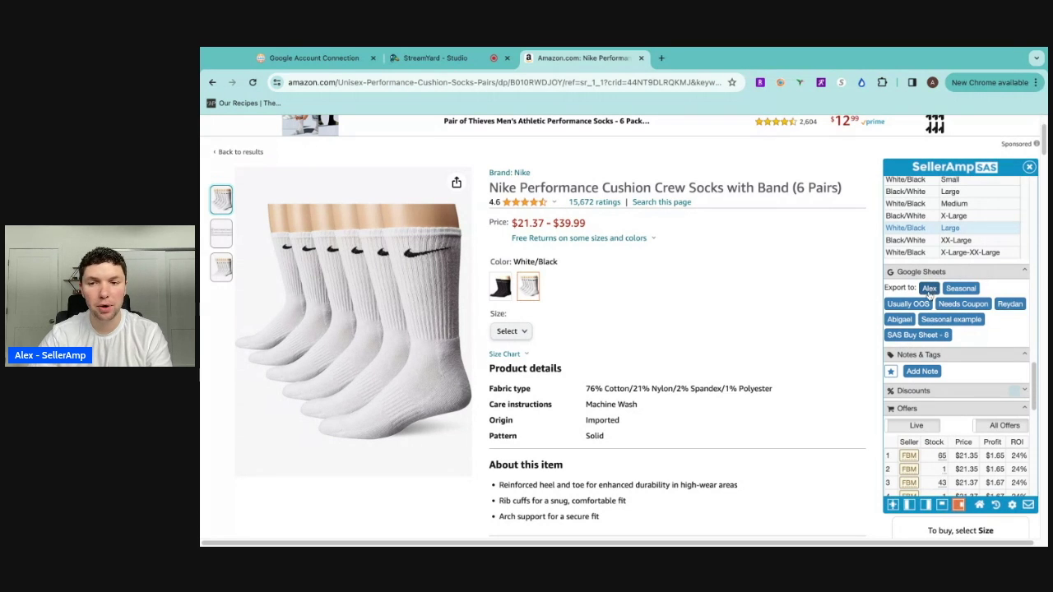
pyautogui.click(927, 288)
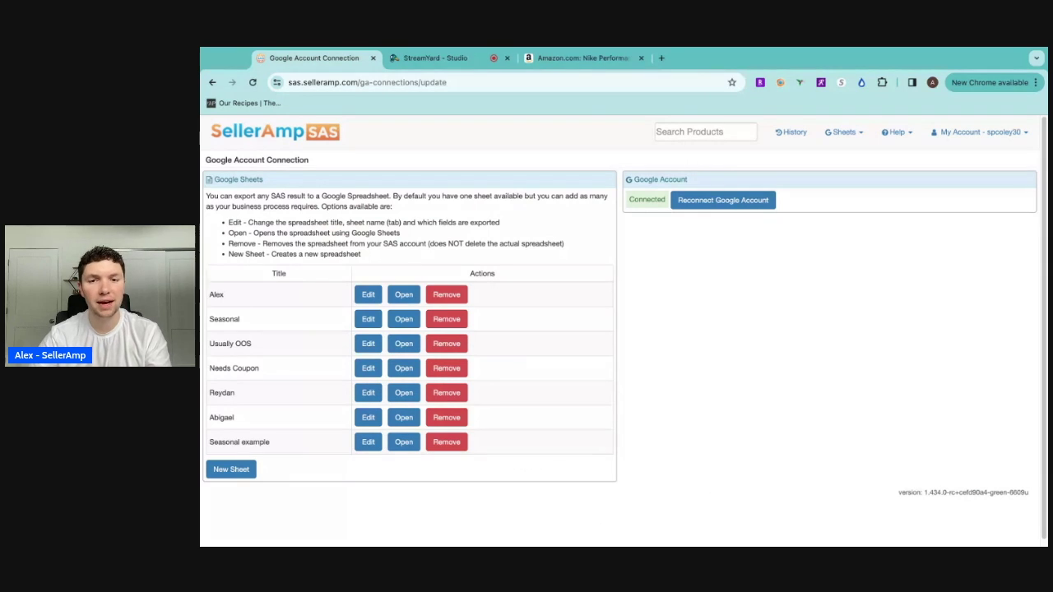
# Return to the Nike crew socks listing, where Alex is now an export destination
pyautogui.click(574, 62)
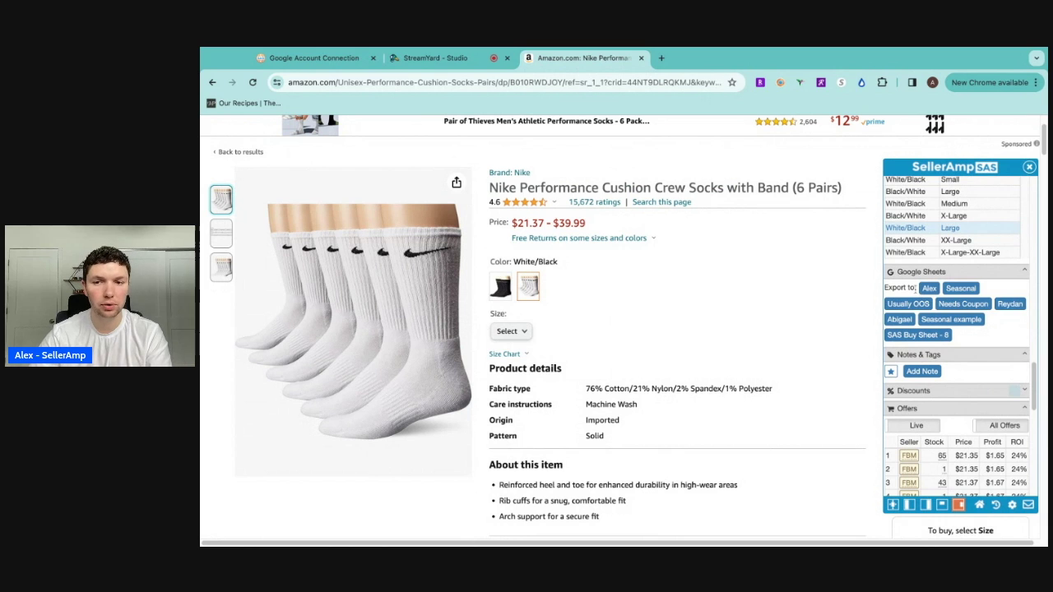
# Save the shopwss.com page as the Nike socks source and export the lead to the Alex sheet
pyautogui.scroll(5, 929, 322)
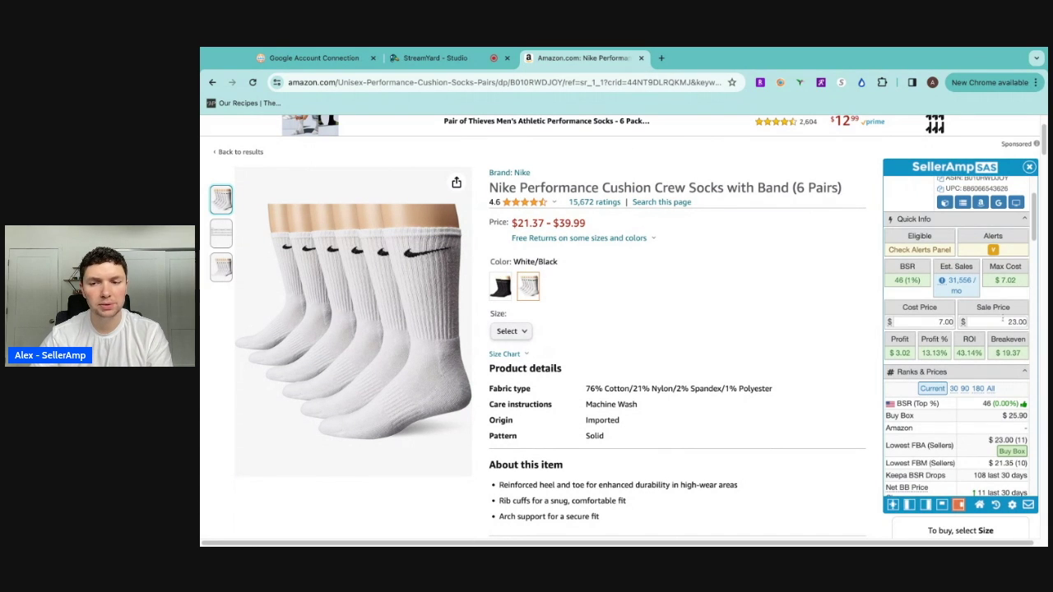
pyautogui.scroll(-8, 958, 352)
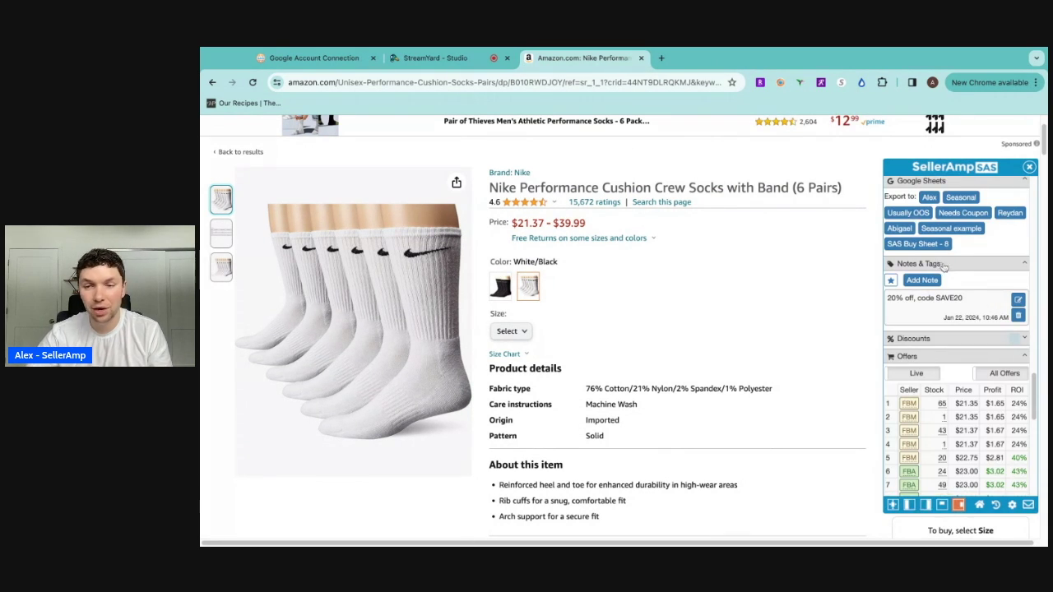
pyautogui.scroll(-4, 975, 263)
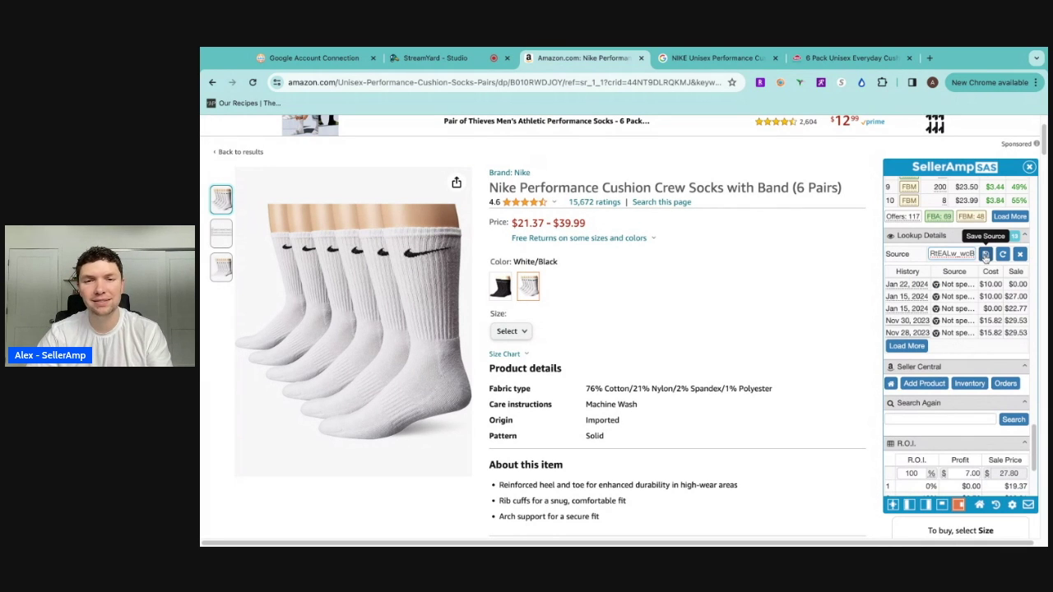
pyautogui.click(985, 254)
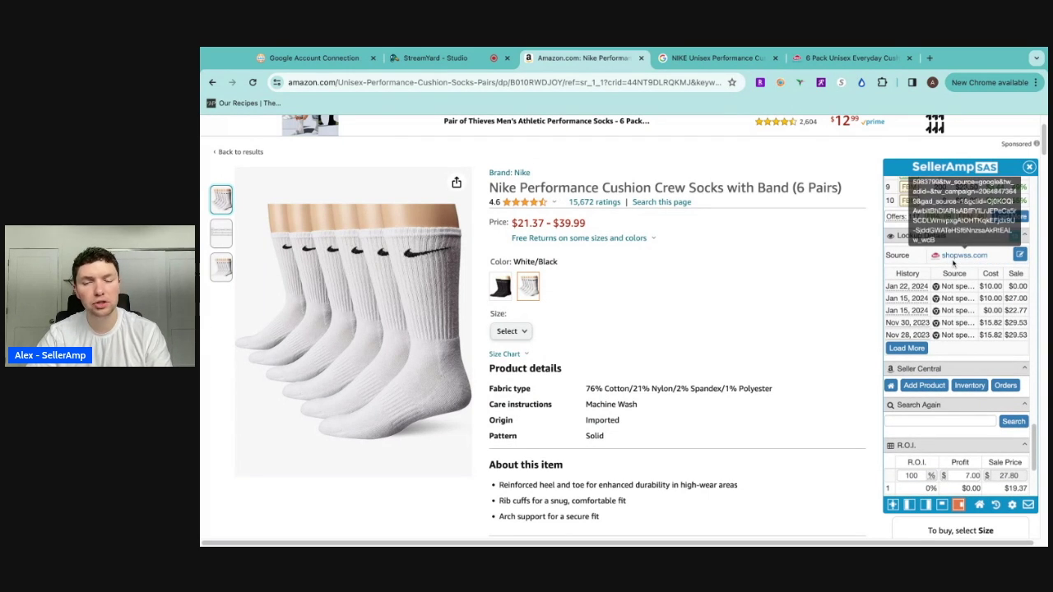
pyautogui.scroll(4, 968, 326)
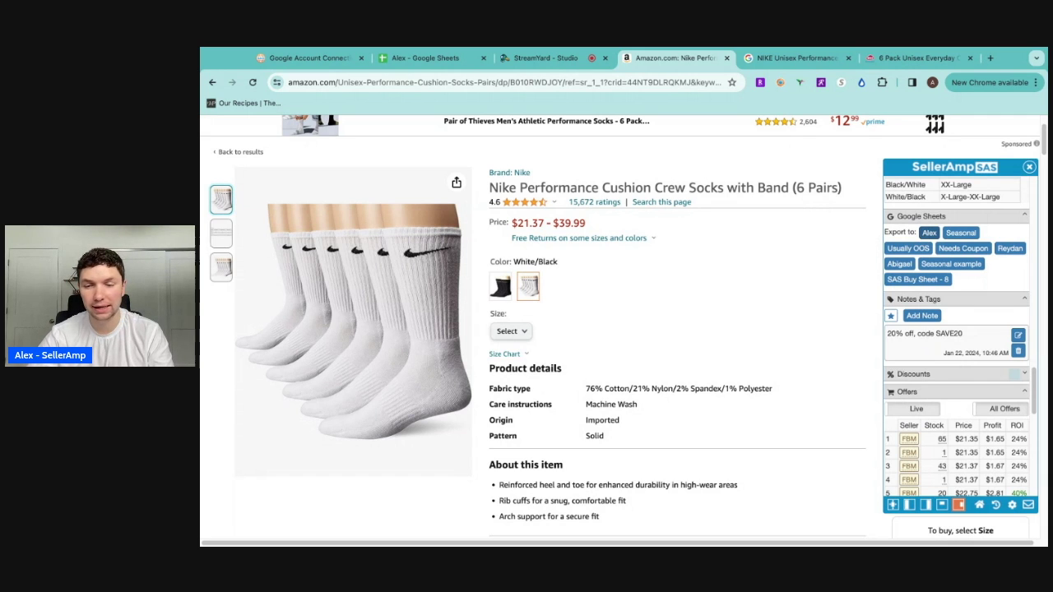
pyautogui.click(929, 233)
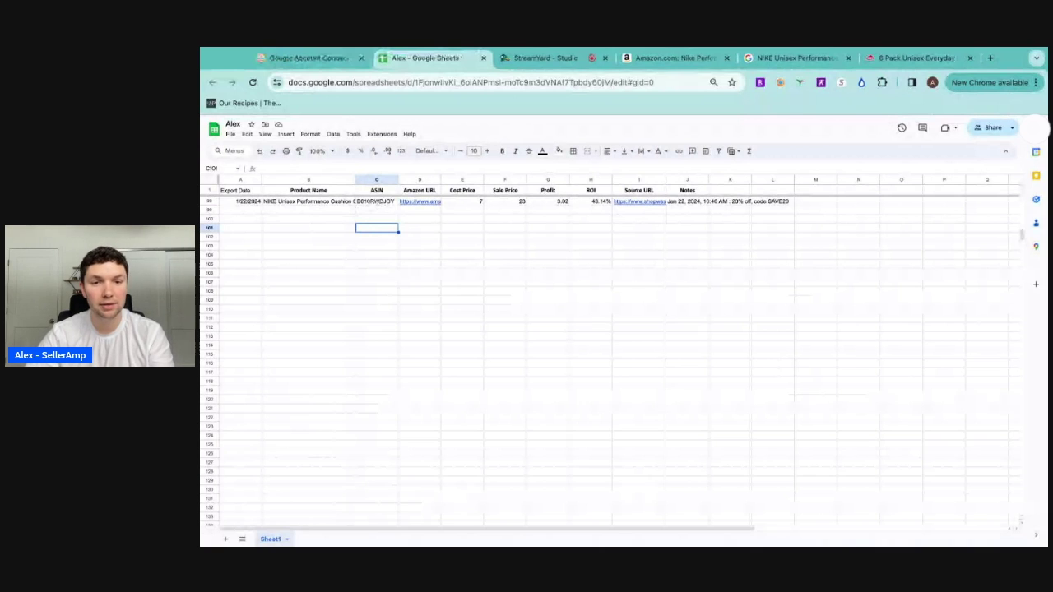
# Check the exported row's Amazon and shopwss.com links and its note '20% off, code SAVE20'
pyautogui.moveTo(419, 205)
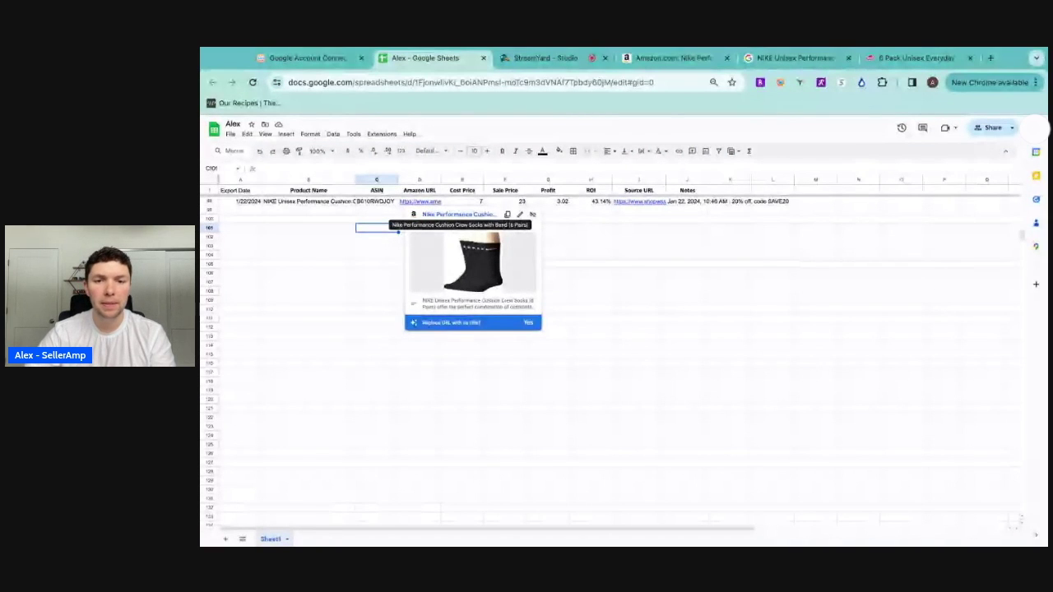
pyautogui.click(639, 255)
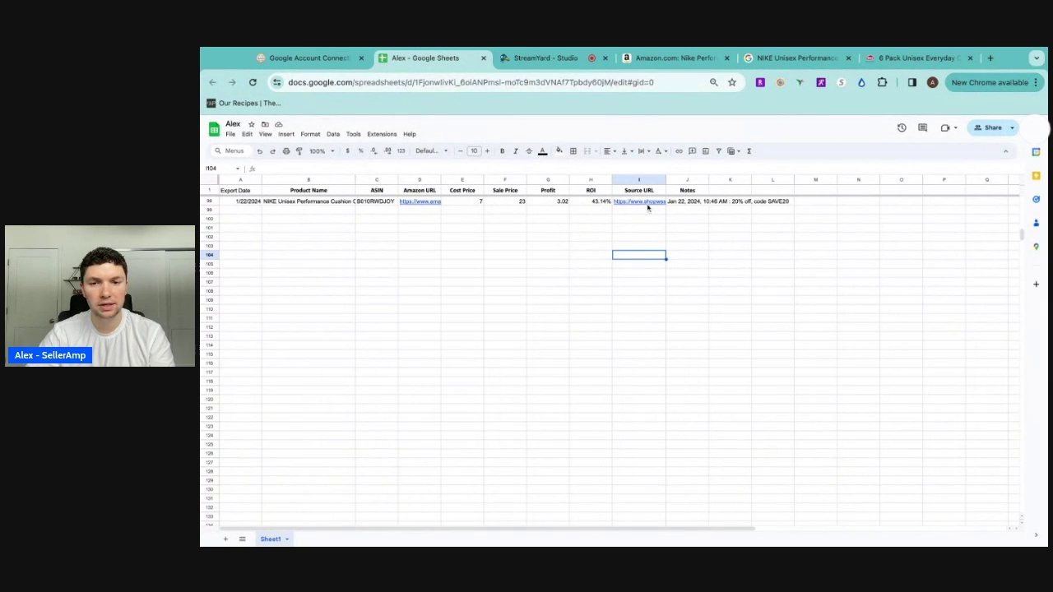
pyautogui.moveTo(639, 205)
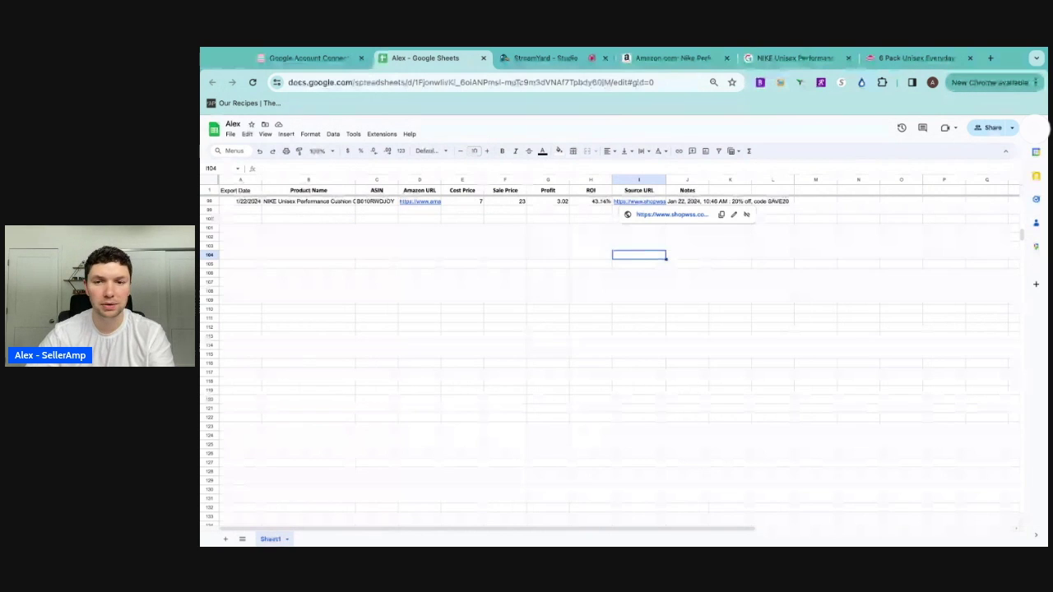
pyautogui.click(694, 202)
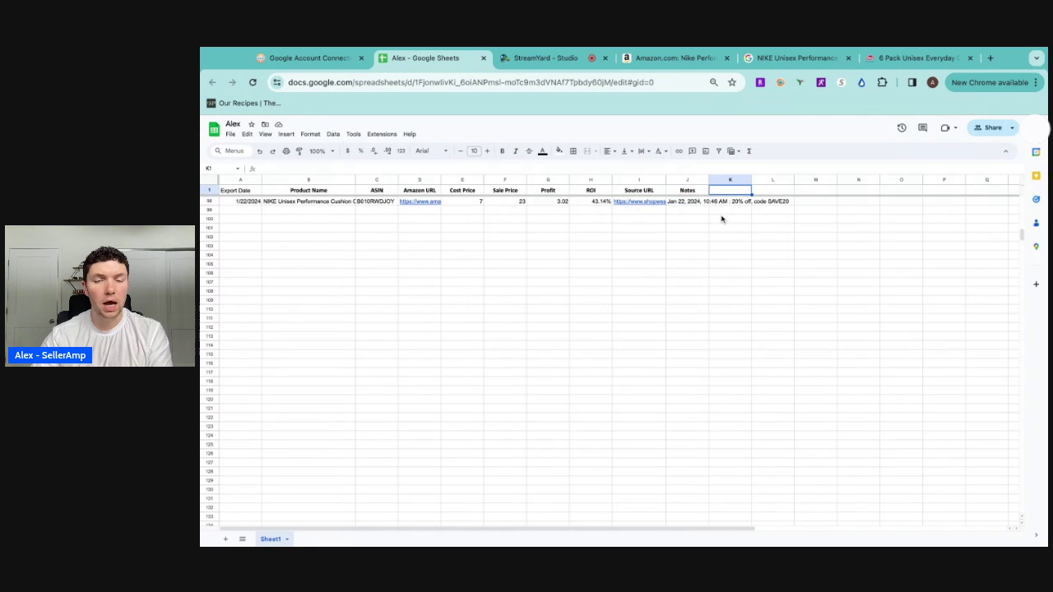
pyautogui.press('Right')
pyautogui.hotkey('ctrl', 'Up')
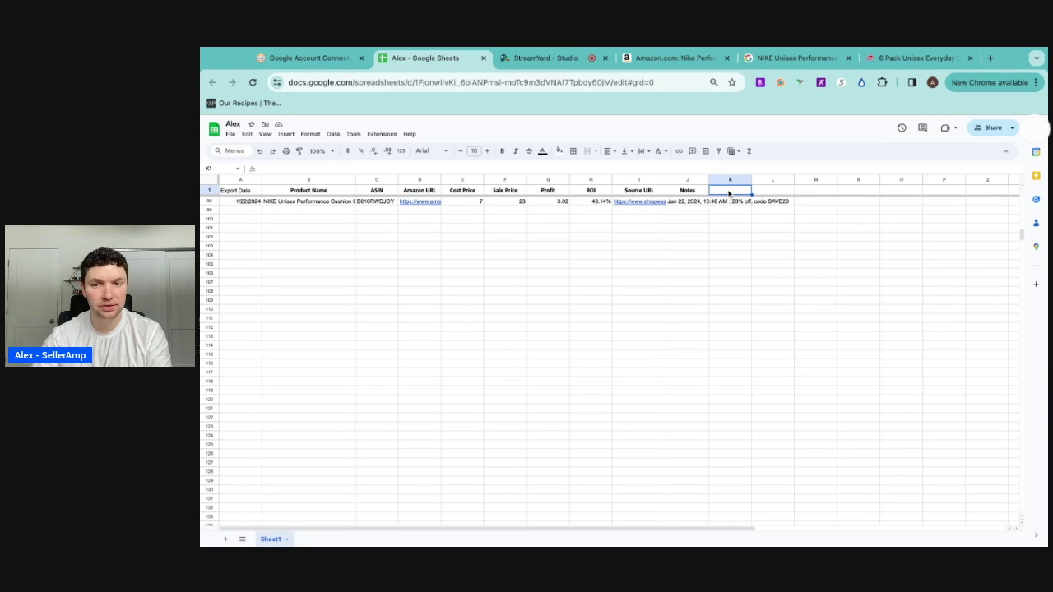
# Add a 'Notes' header in K1 and select the lead's cell in that column
pyautogui.write('Notes')
pyautogui.click(730, 219)
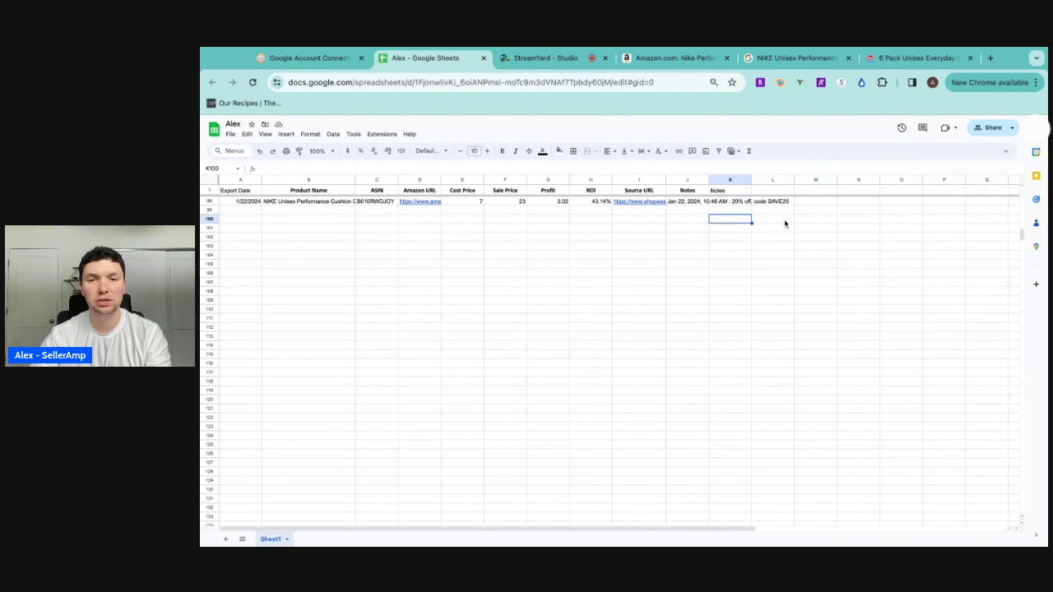
pyautogui.click(724, 202)
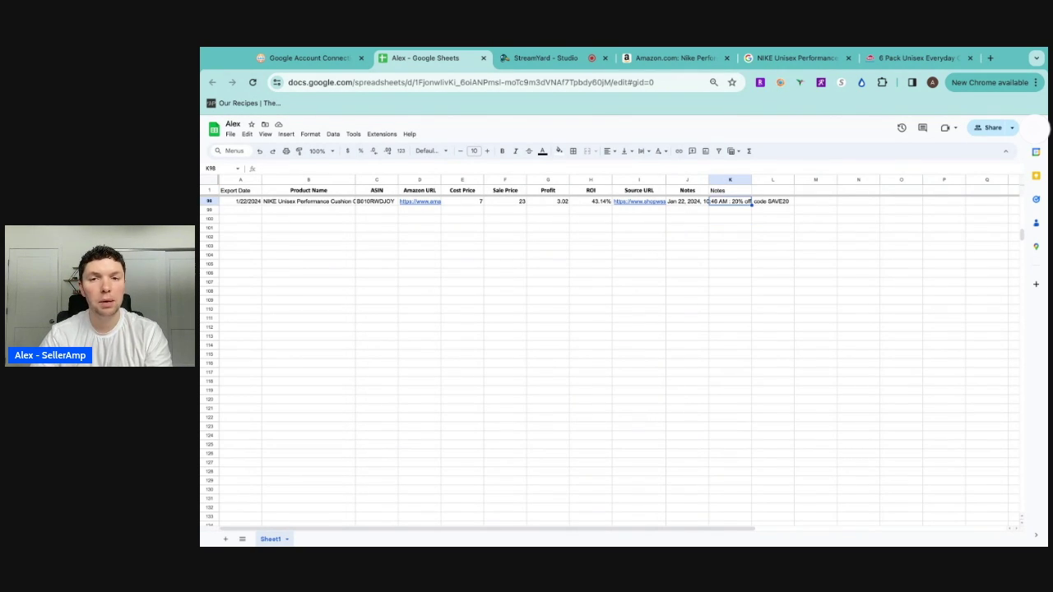